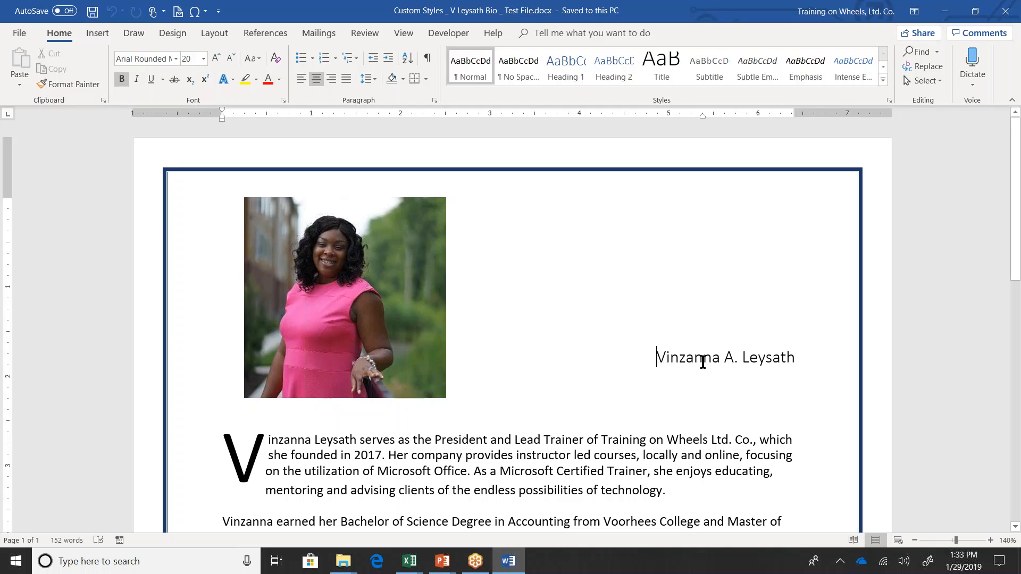
- Start a new style from the name heading beside the portrait, naming it TOW with the style type Character
drag(702, 360, 779, 357)
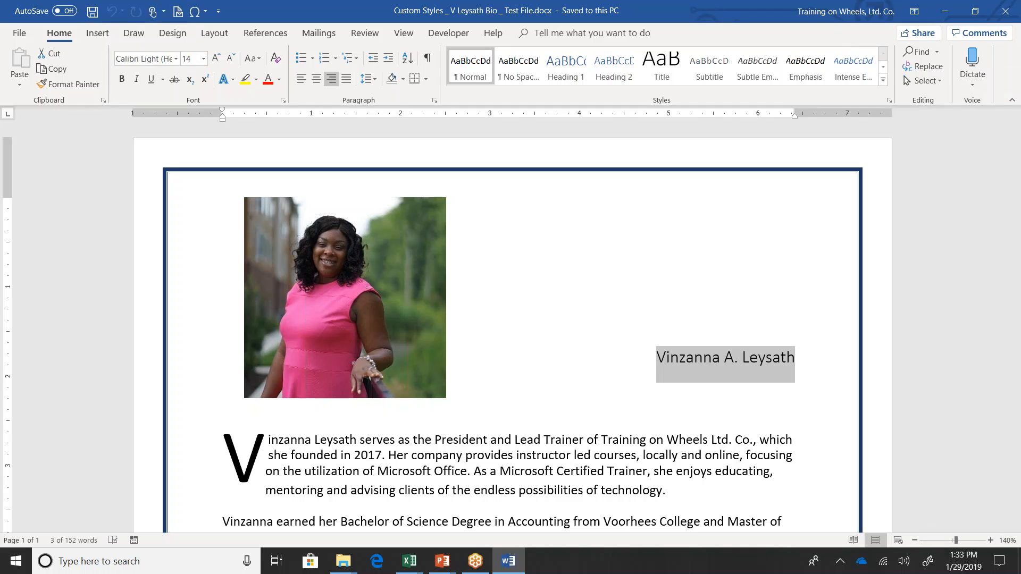
click(1002, 33)
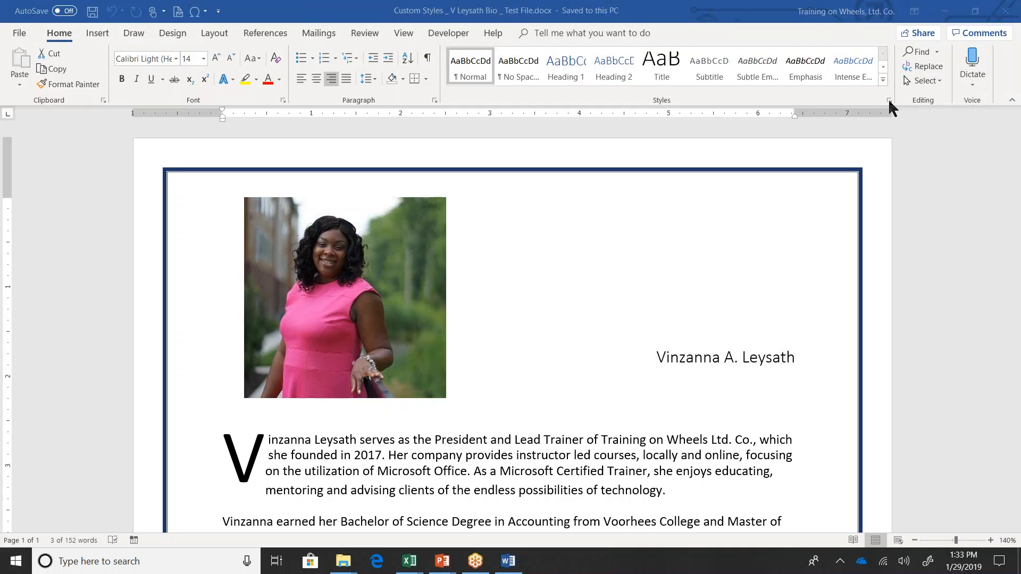
click(848, 92)
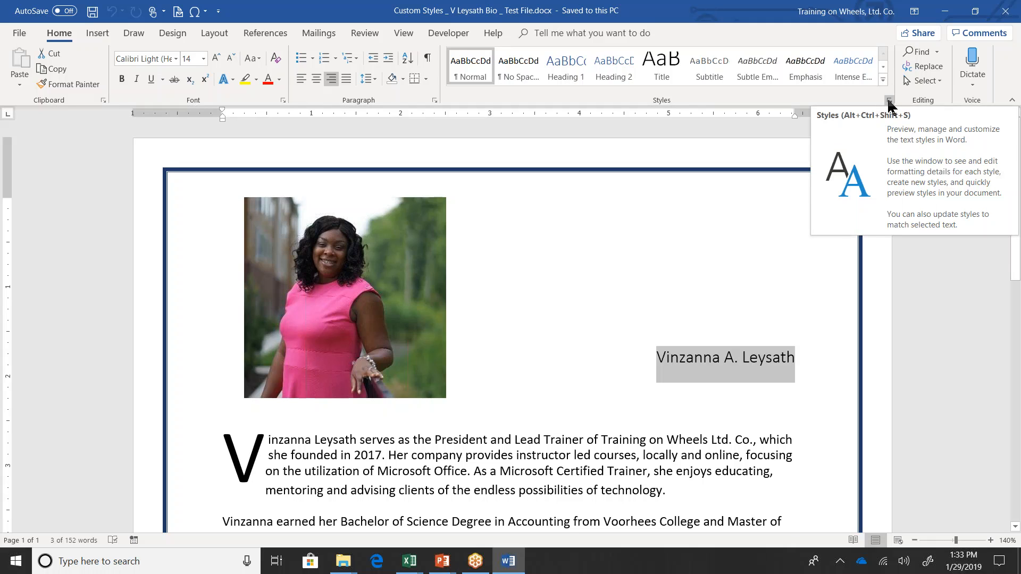
click(888, 100)
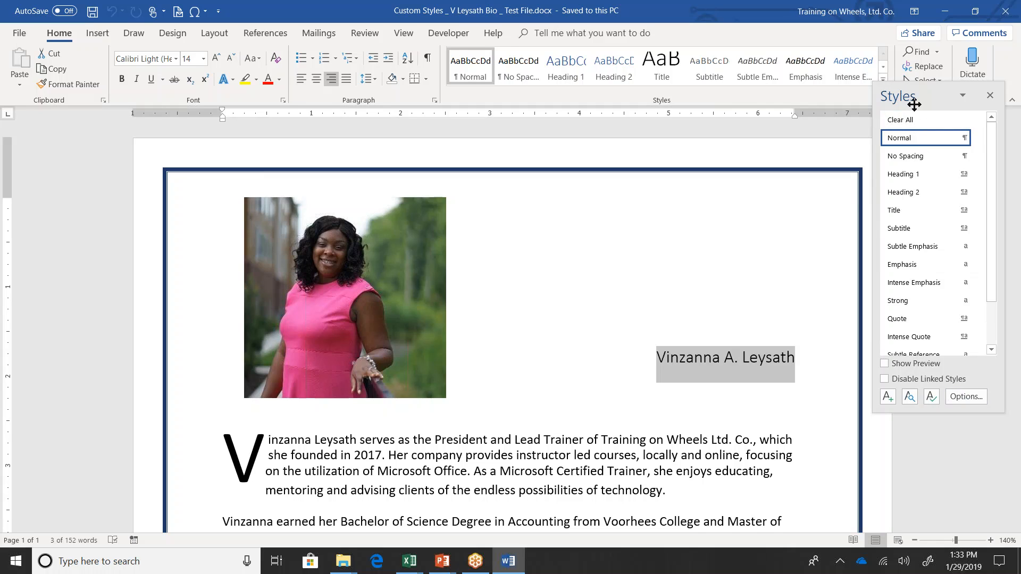
drag(932, 94, 935, 120)
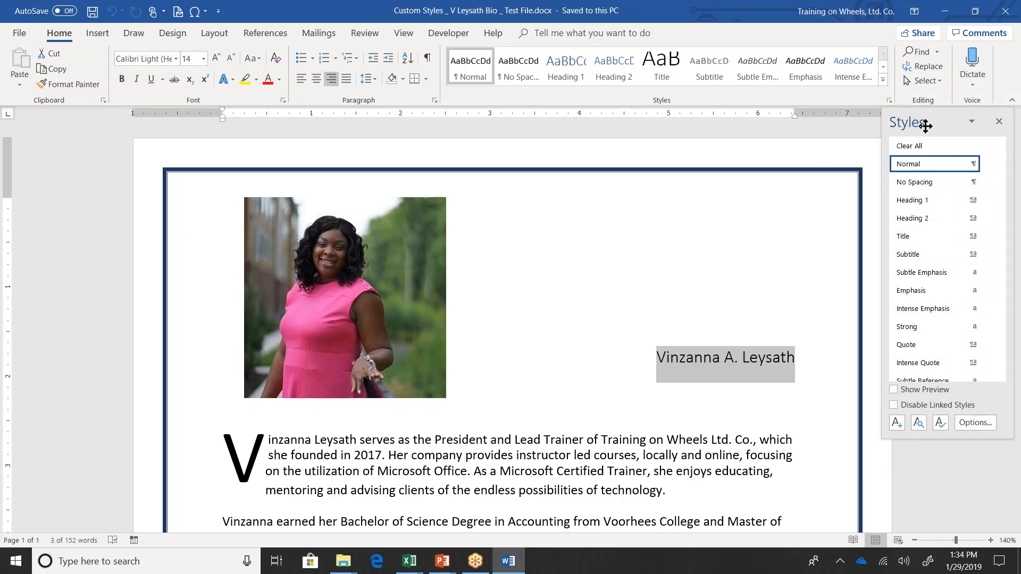
click(897, 420)
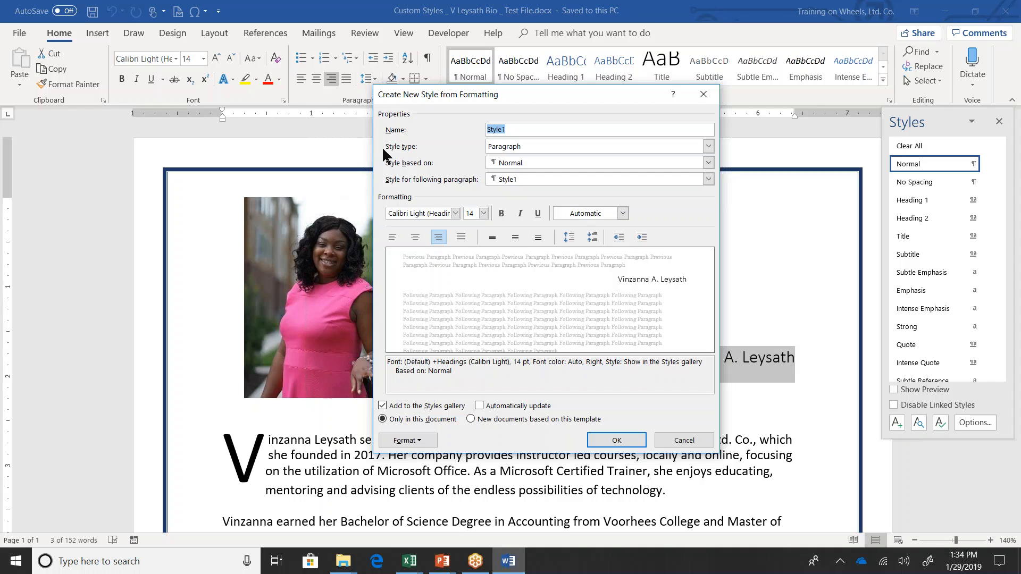
text(TOW)
click(547, 145)
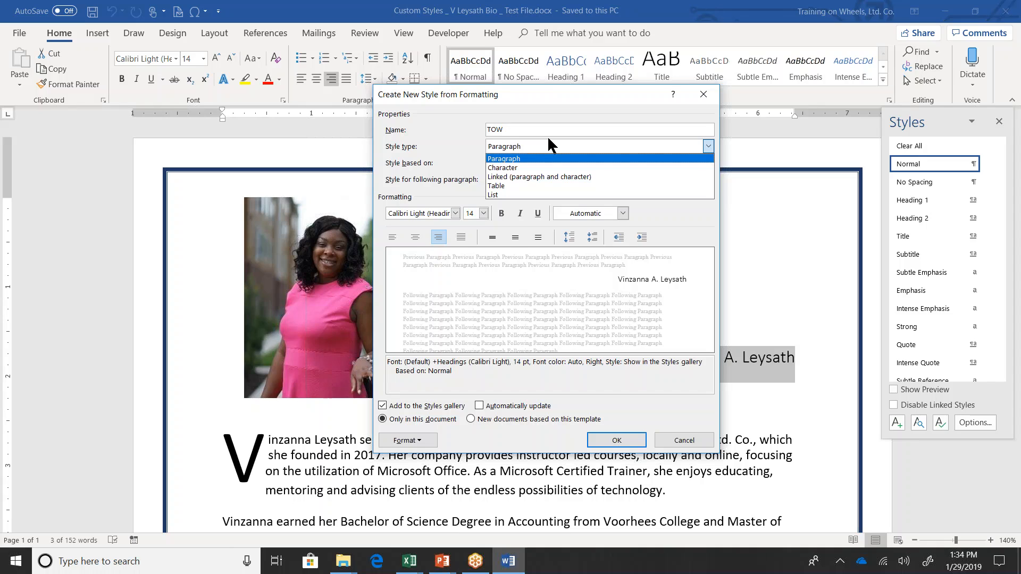
click(541, 169)
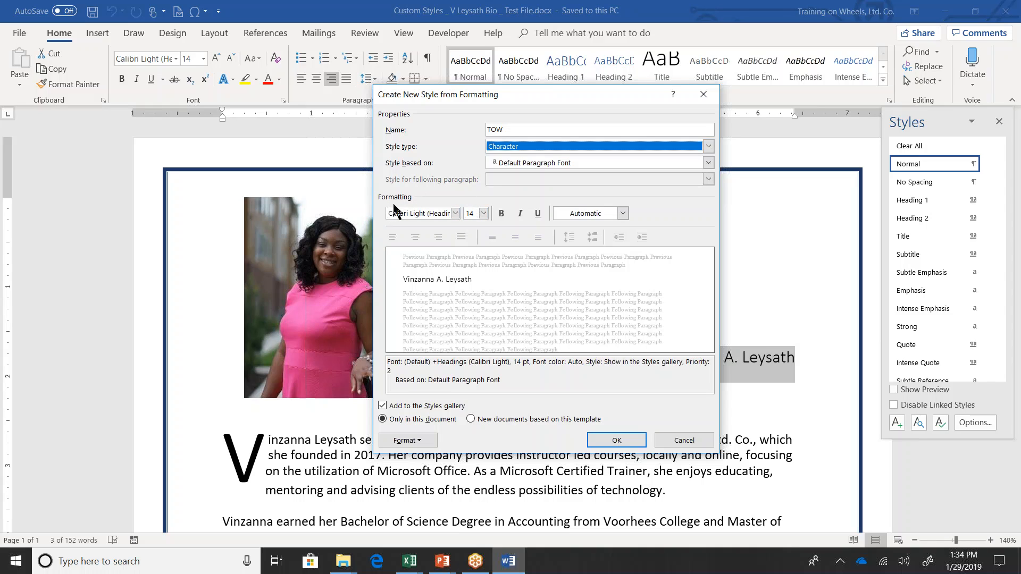
- Set the new style's font to Cooper Black
click(456, 213)
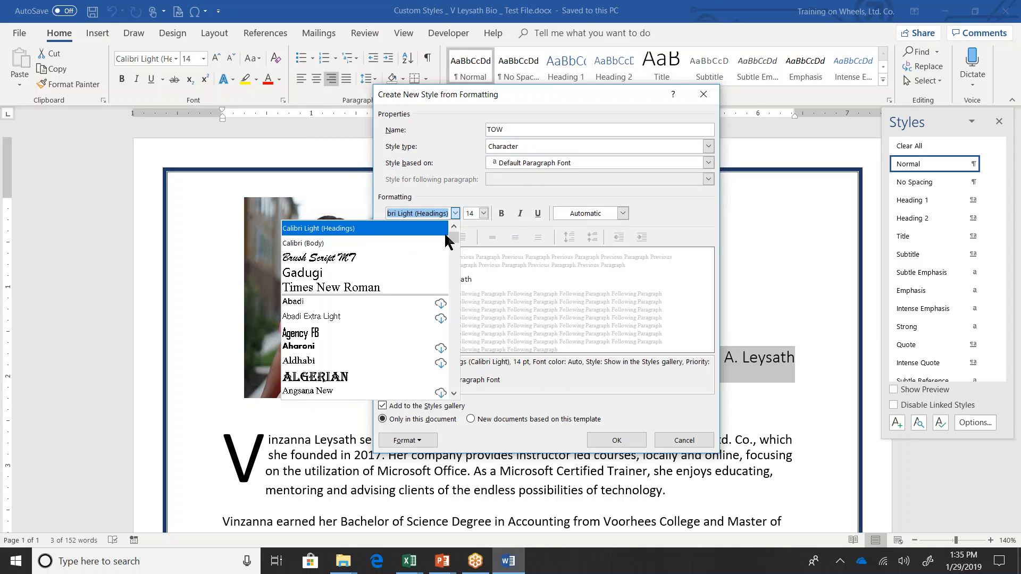
scroll(433, 327, down, 1)
scroll(434, 327, down, 11)
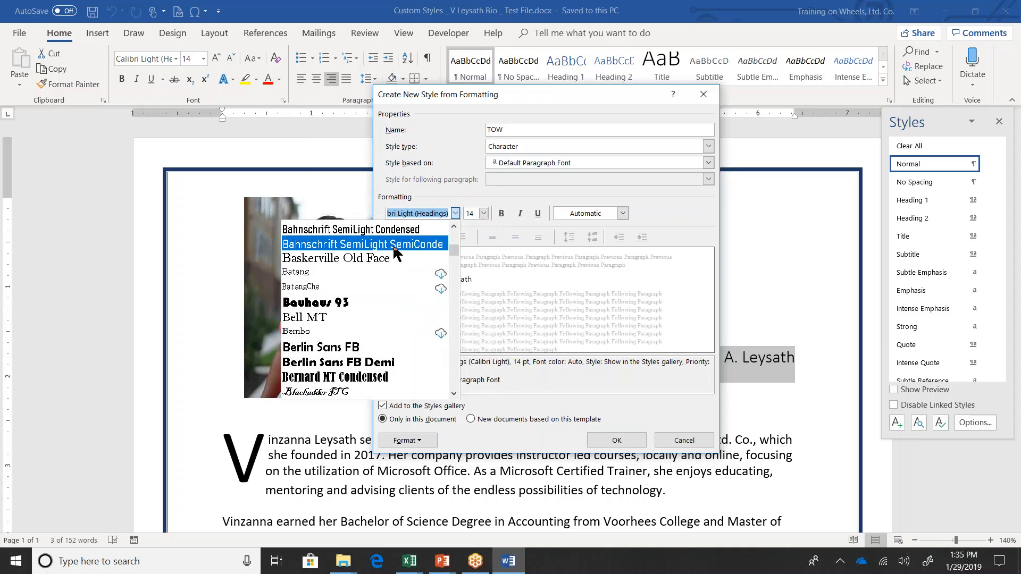
scroll(398, 319, down, 12)
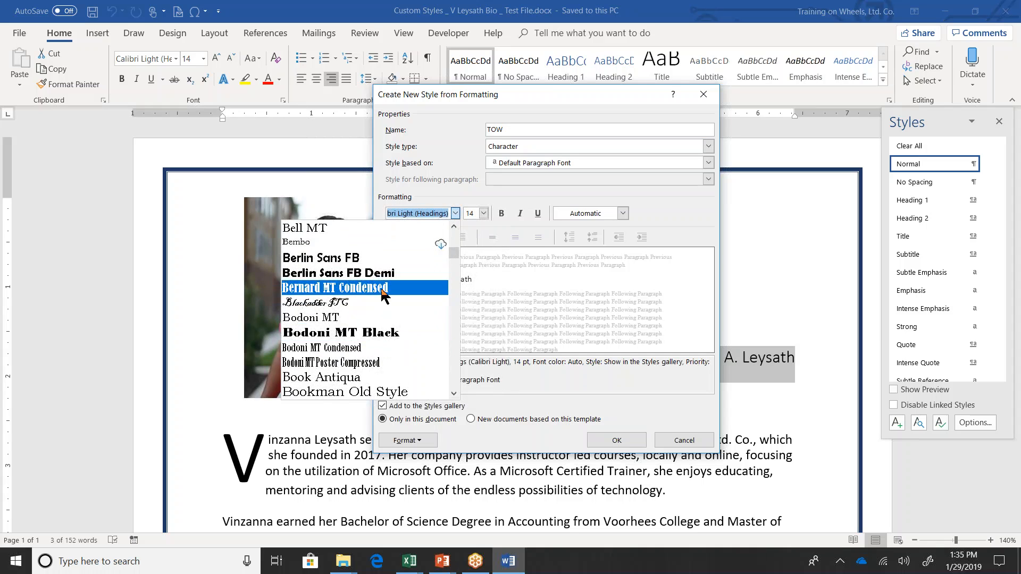
scroll(394, 307, down, 8)
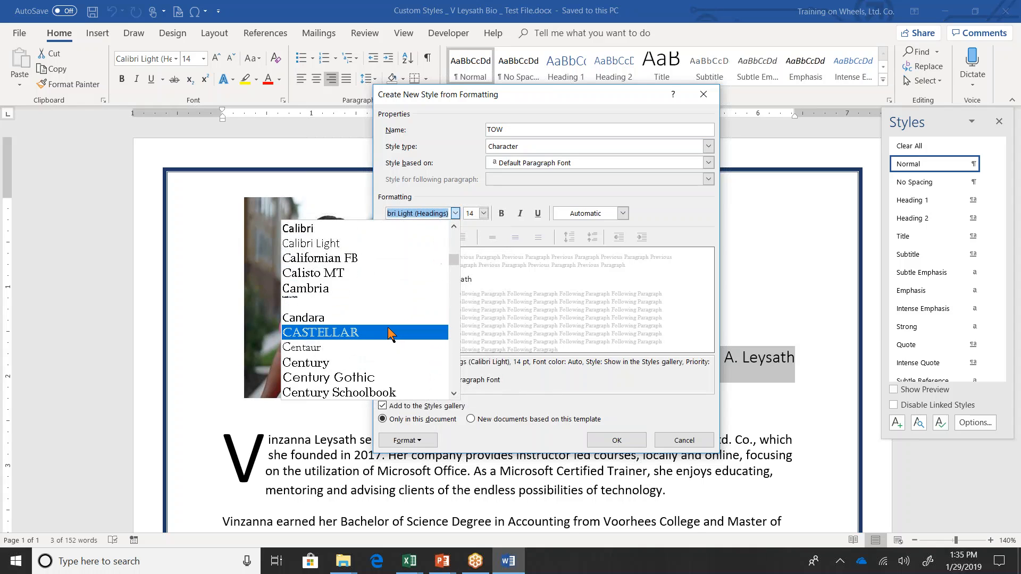
scroll(383, 322, down, 1)
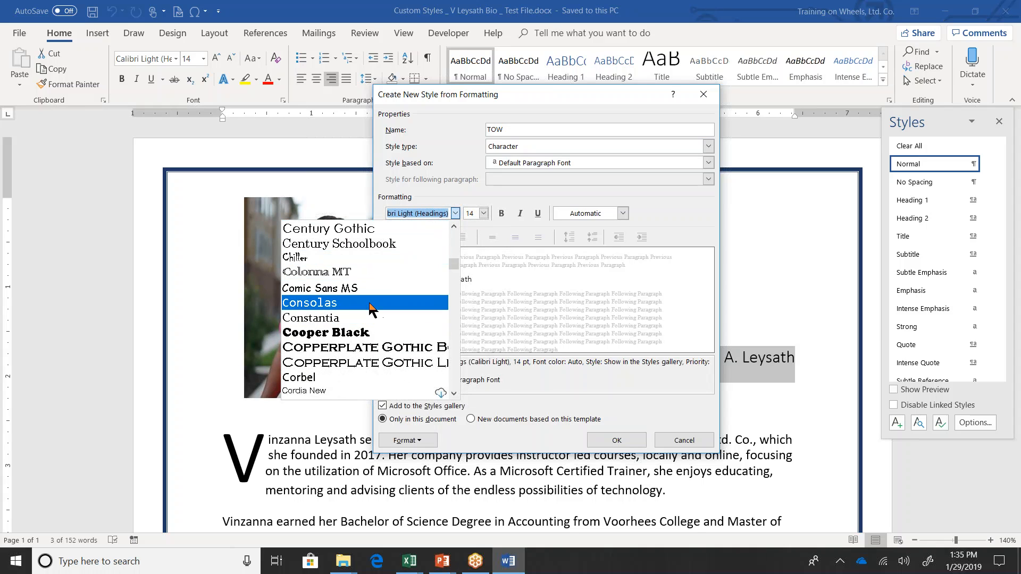
scroll(372, 310, down, 3)
scroll(356, 336, down, 5)
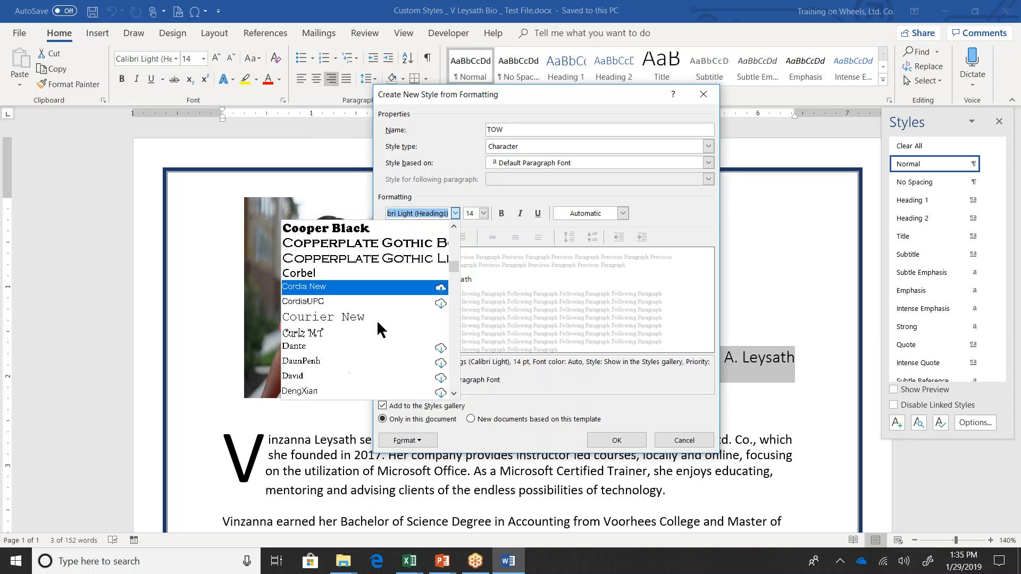
scroll(376, 320, up, 4)
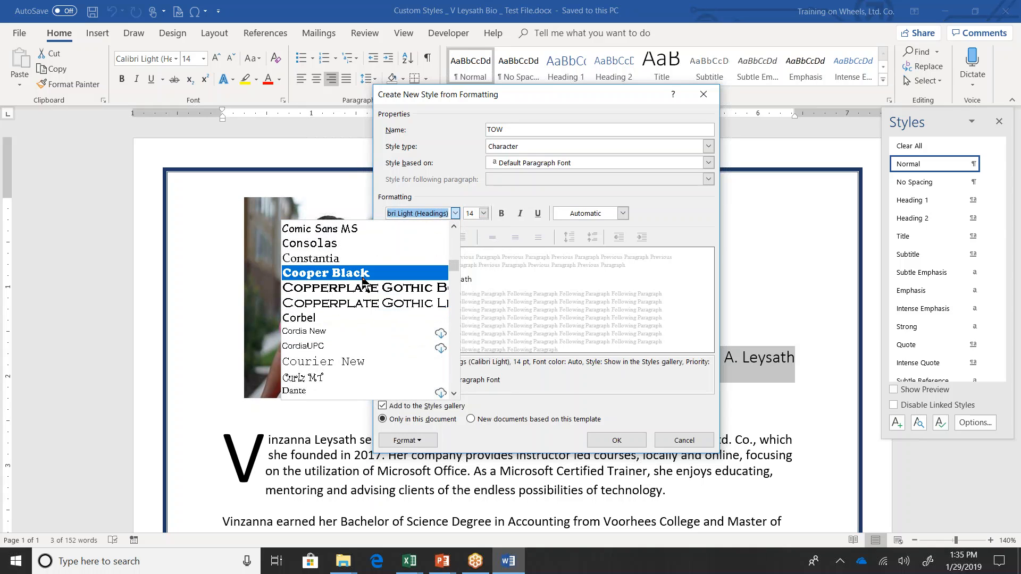
click(362, 274)
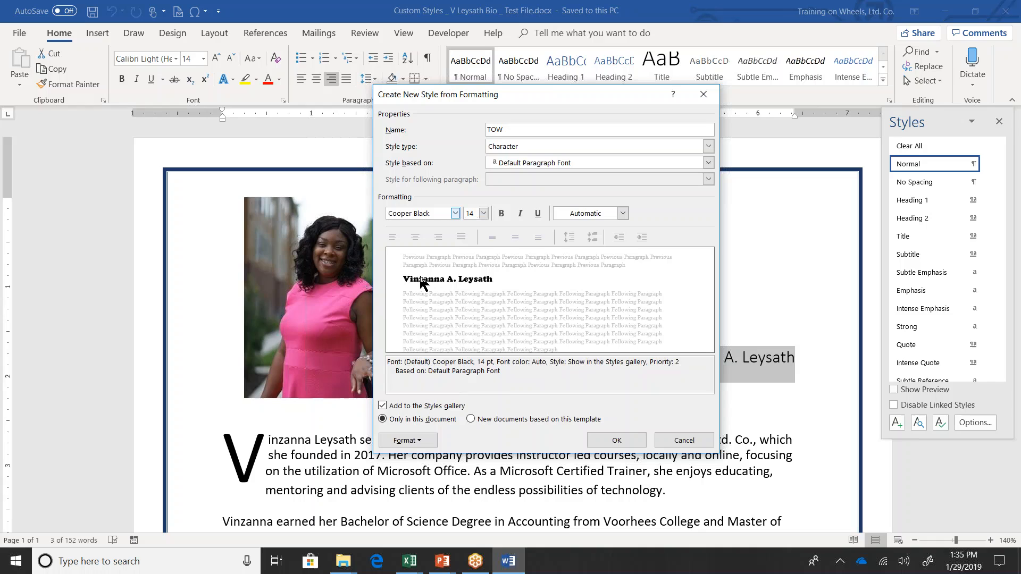
- Format the TOW style as 22 pt, bold, with the standard Blue font color
click(483, 213)
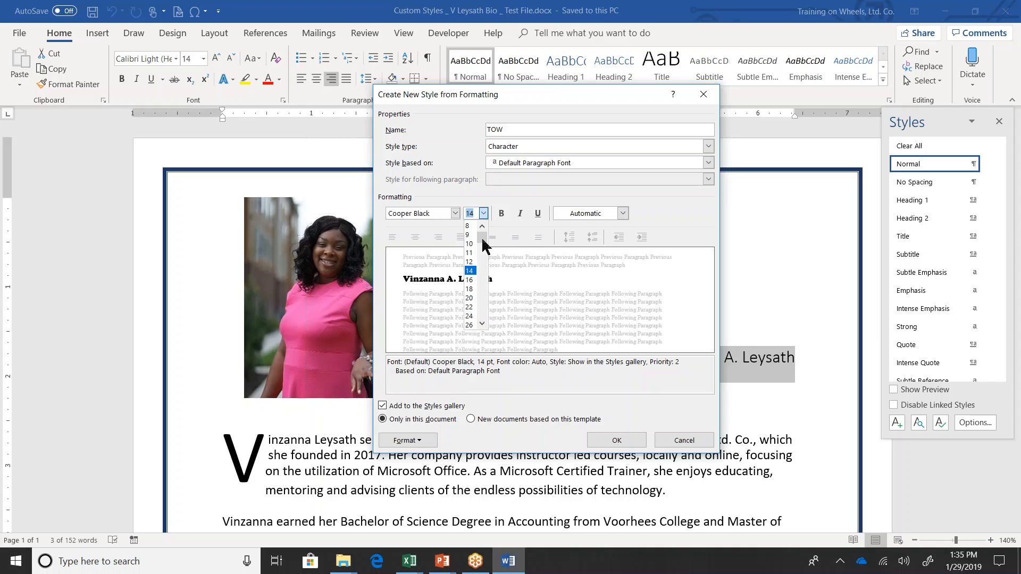
click(470, 307)
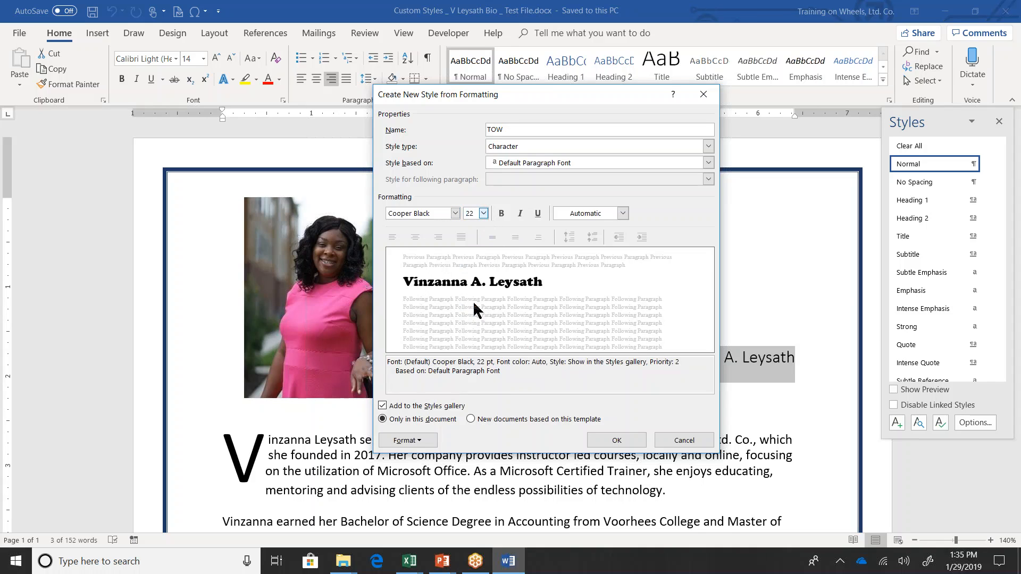
click(501, 211)
click(619, 216)
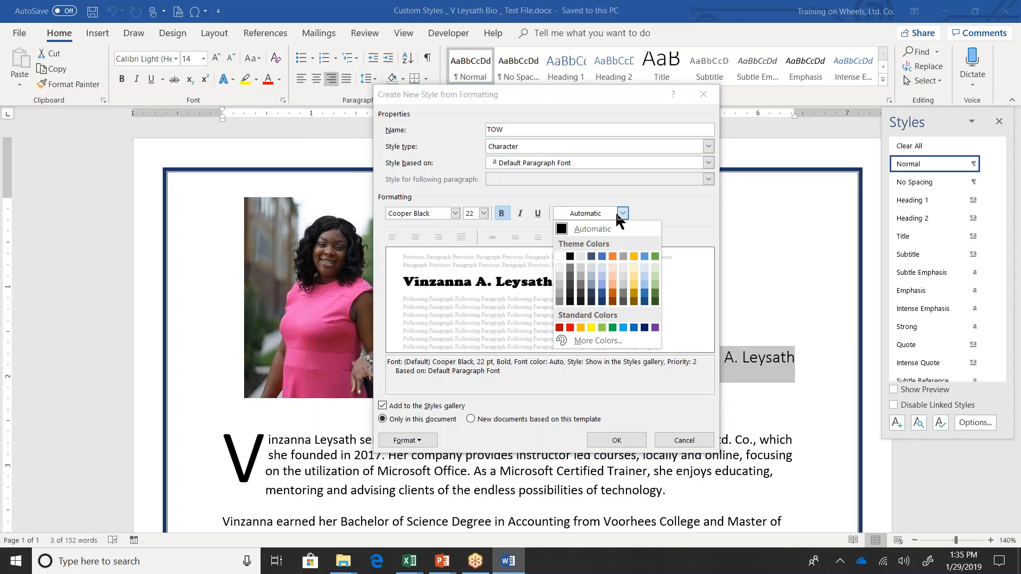
click(633, 326)
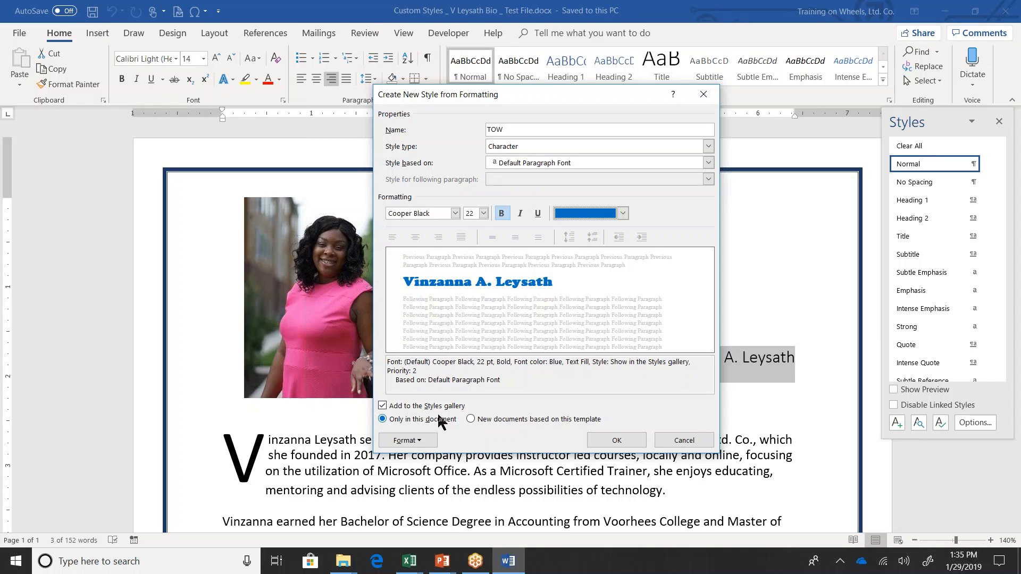
- Make the TOW style available in new documents based on this template and finish creating it
click(470, 418)
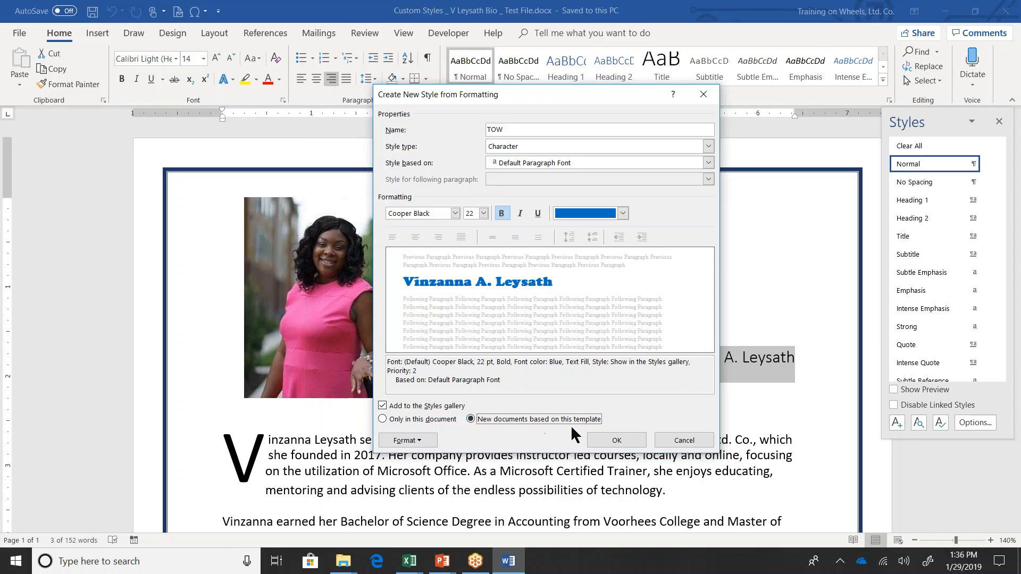
click(617, 441)
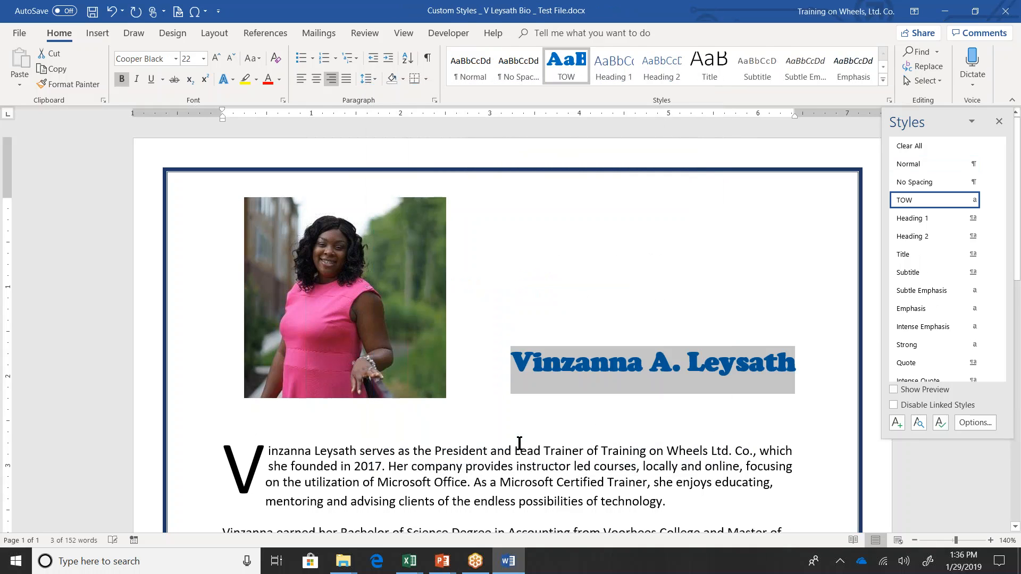
click(572, 452)
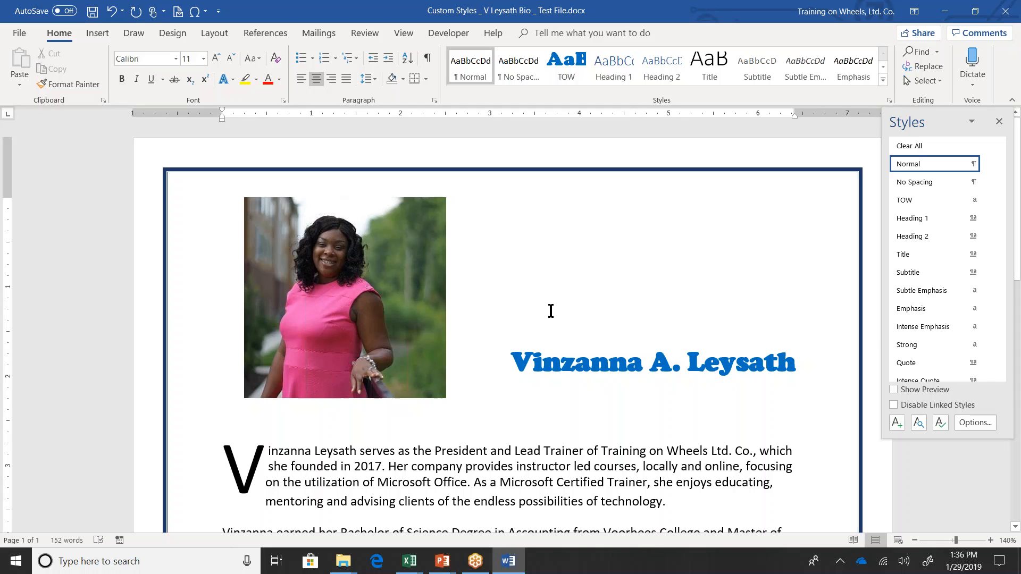
- Apply the TOW style to the bio's last paragraph, beginning "Her proudest achievements"
scroll(551, 311, down, 4)
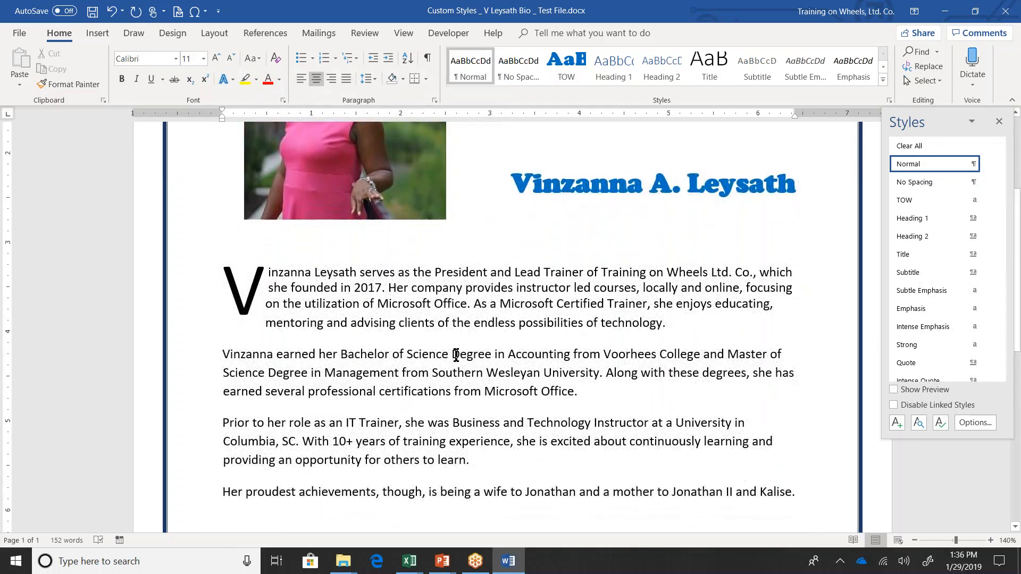
scroll(456, 355, down, 1)
drag(223, 447, 797, 456)
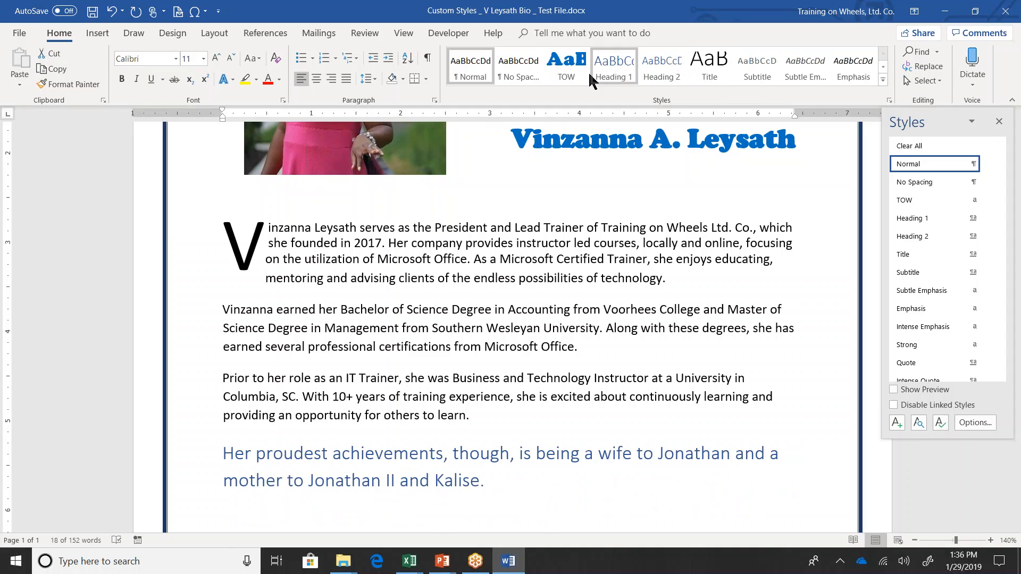
click(561, 75)
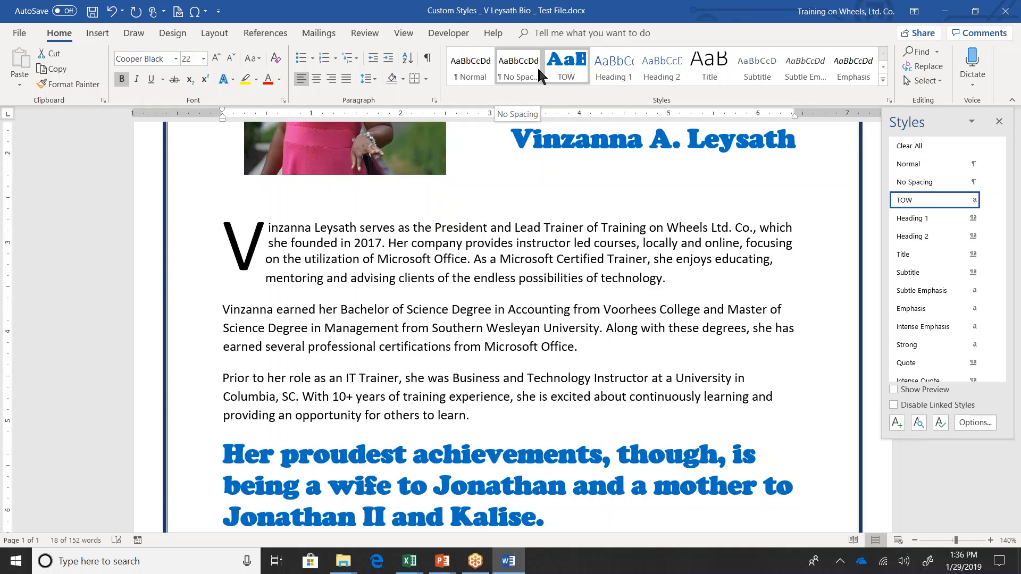
- Create a new blank document and enter the text "Training on Wheels"
click(20, 35)
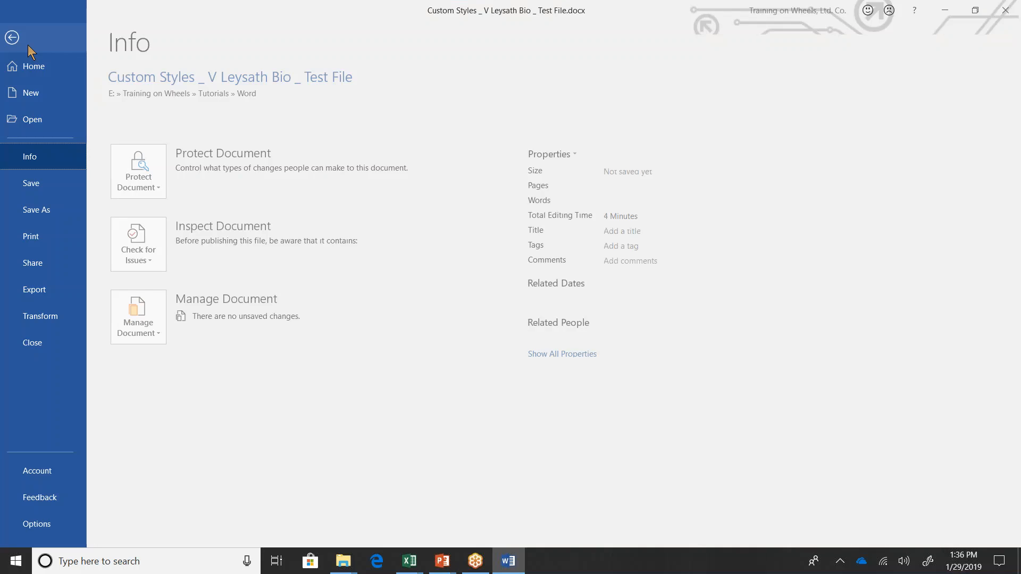
click(45, 98)
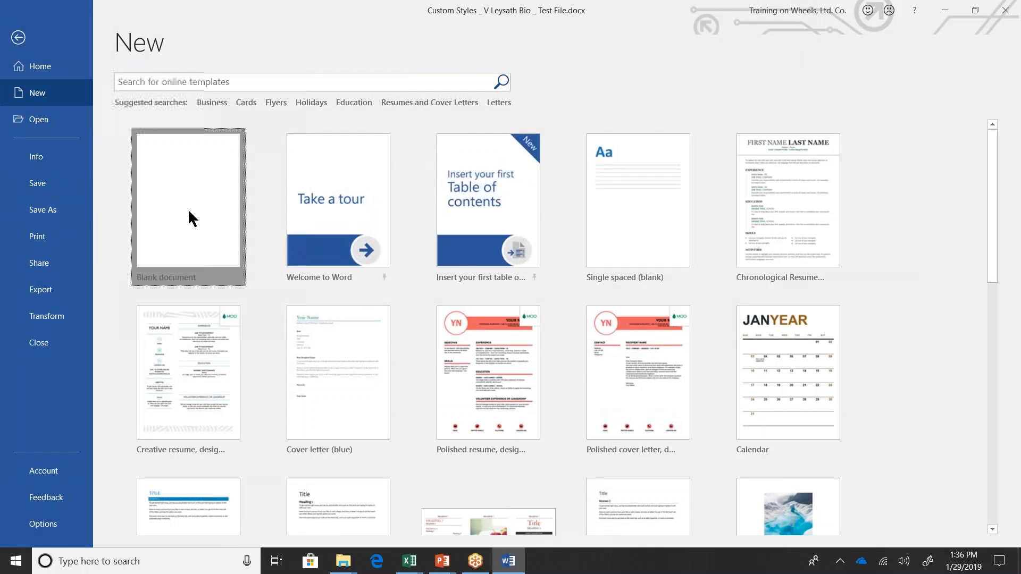
click(189, 218)
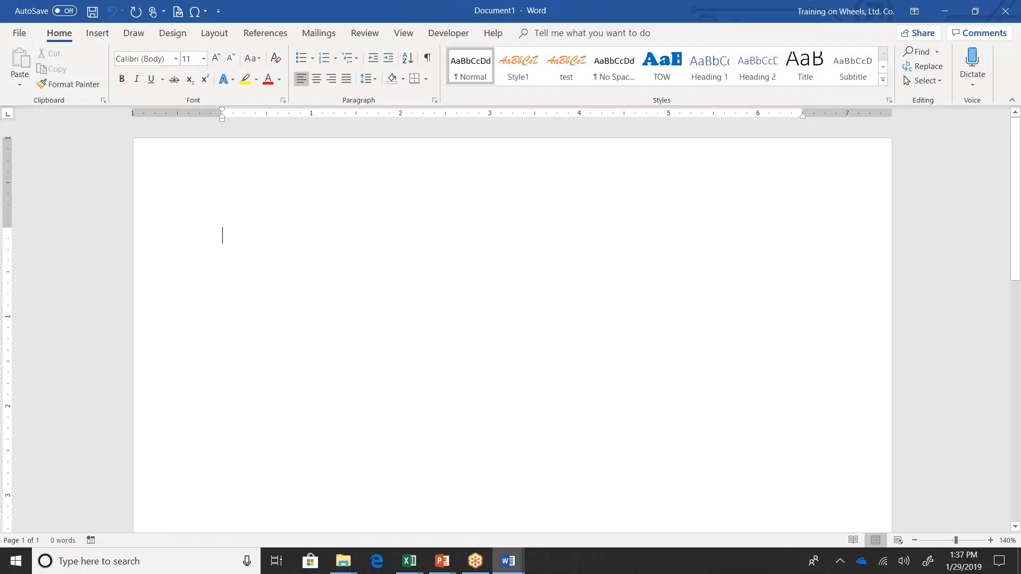
text(Training)
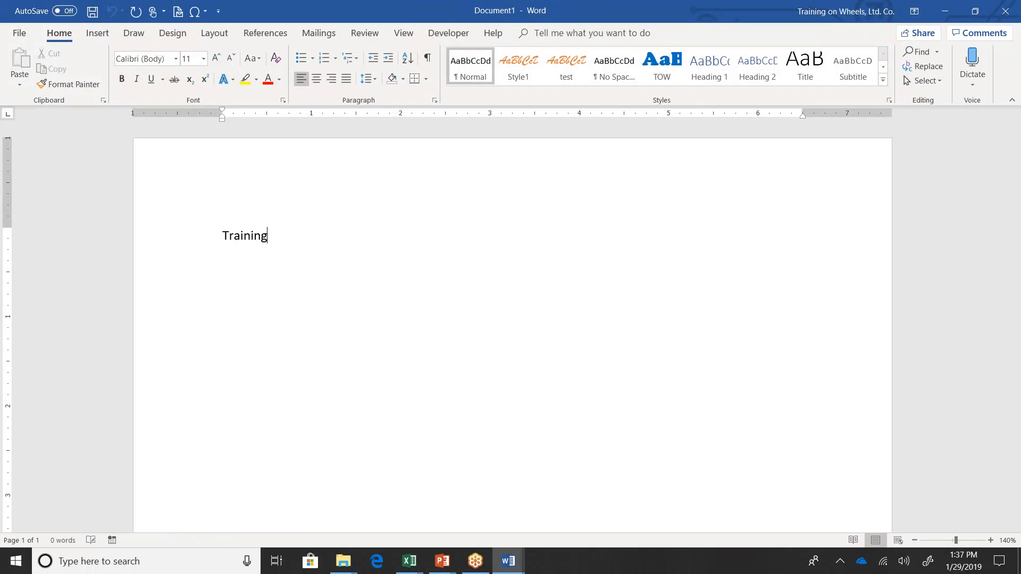
text( on WHeels)
- Apply the TOW style to the "Training on Wheels" line
drag(222, 235, 338, 236)
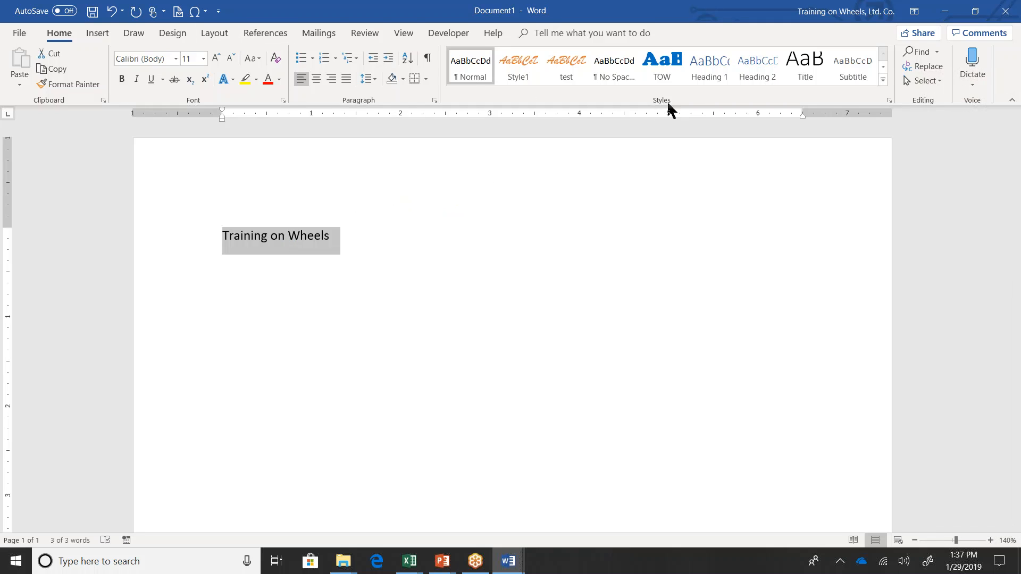
click(882, 80)
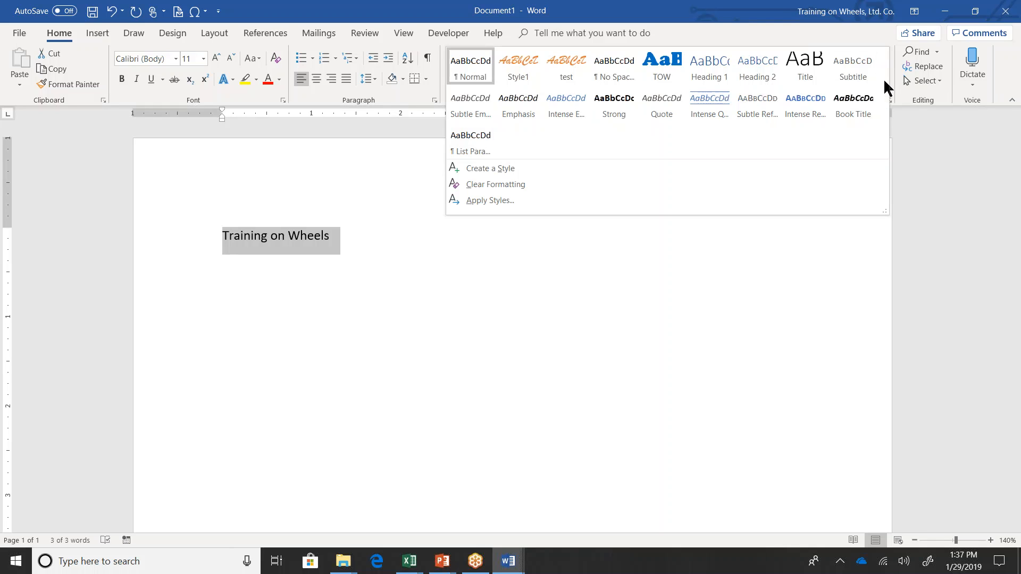
click(659, 62)
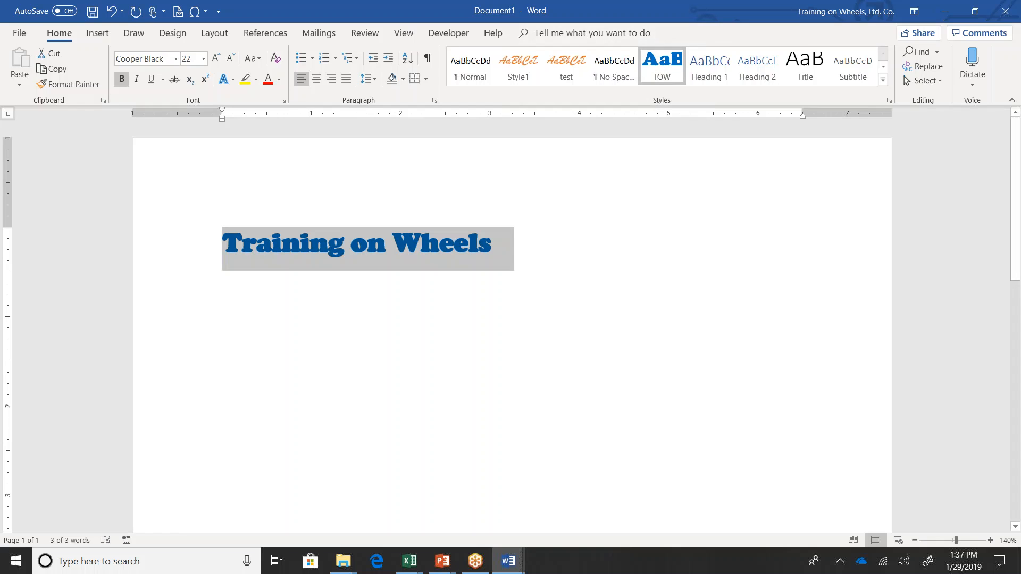
- Switch to the running PowerPoint slide show and advance to the "Recap of Steps" slide
mouse_move(445, 565)
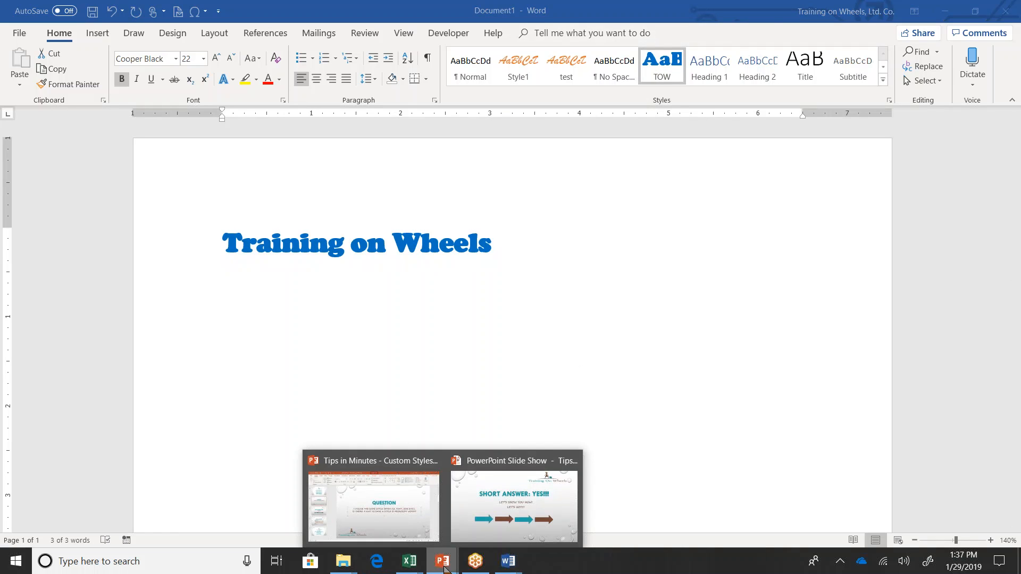
click(481, 526)
key(Right)
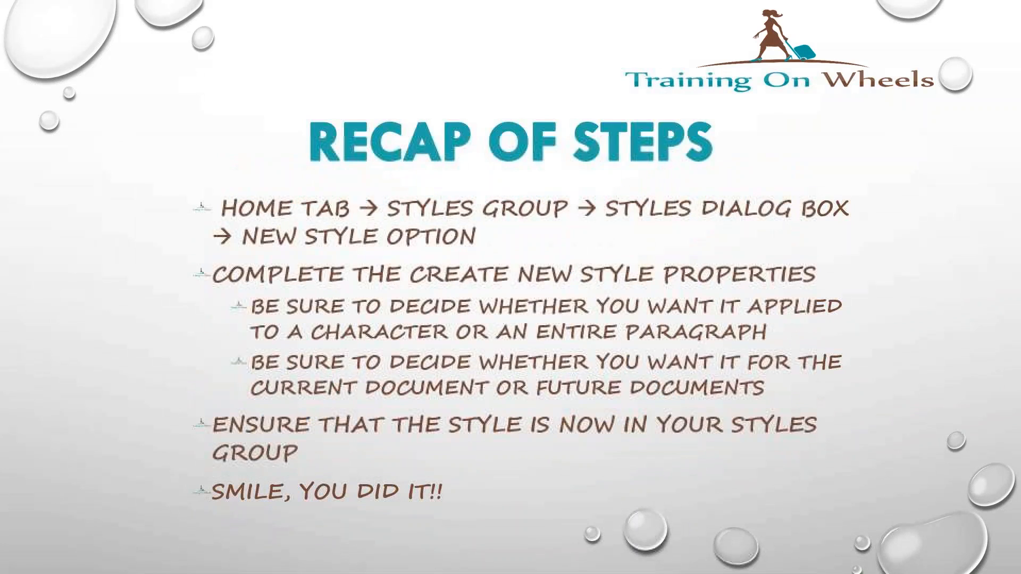